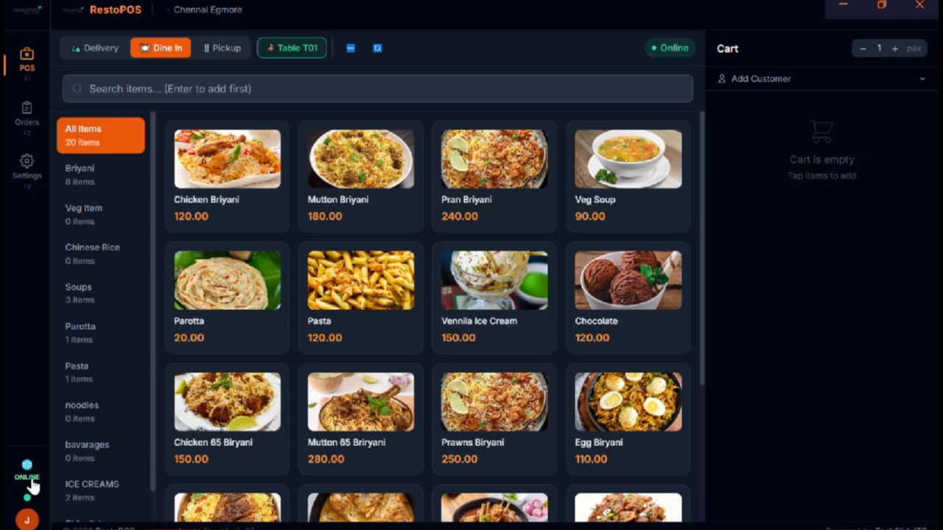
Switch the POS to offline mode and try the Delivery, Dine In and Pickup order types
click(31, 480)
click(87, 52)
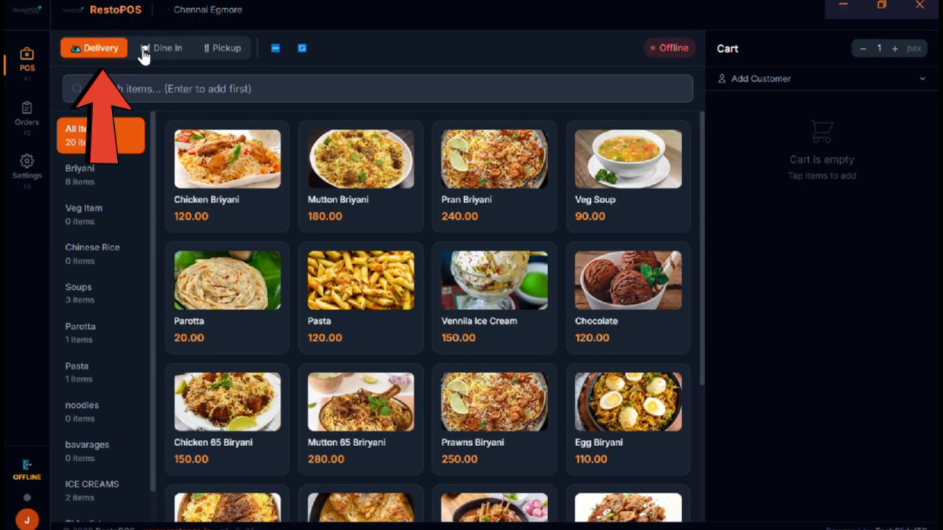
click(164, 50)
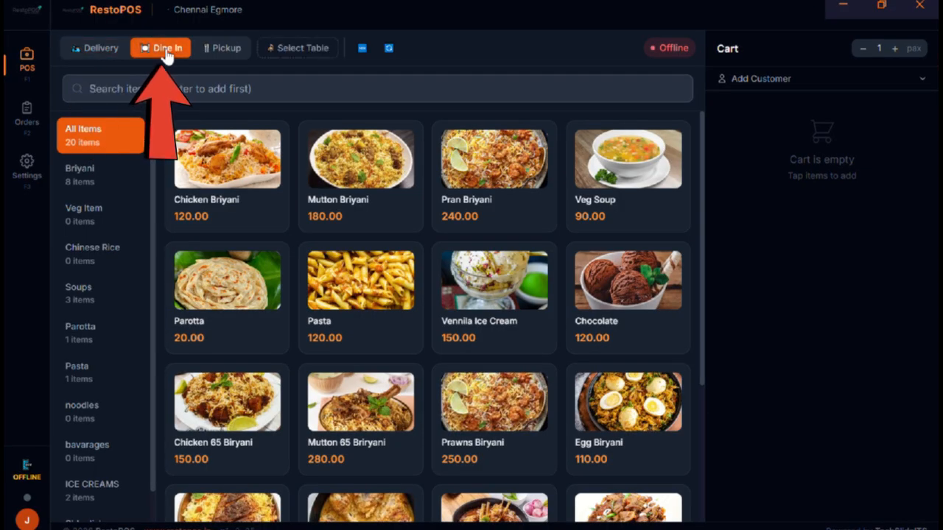
click(221, 48)
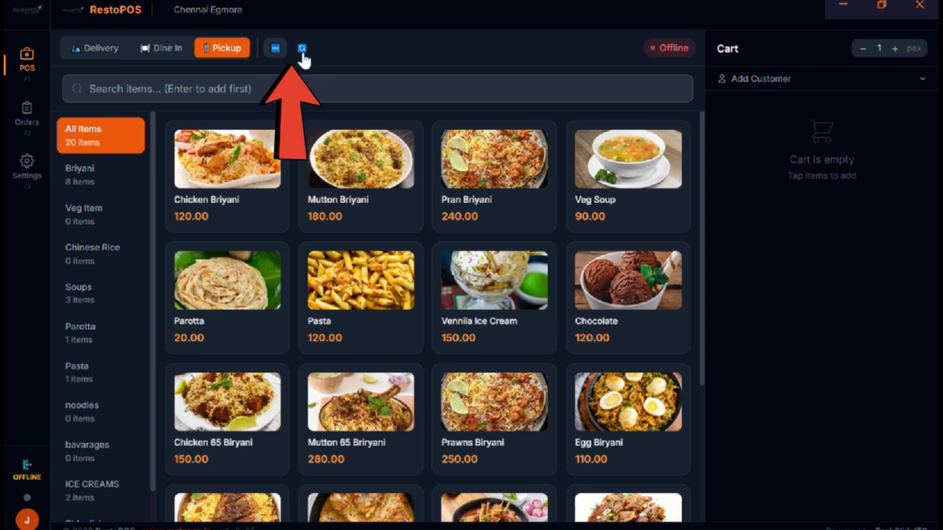
click(100, 52)
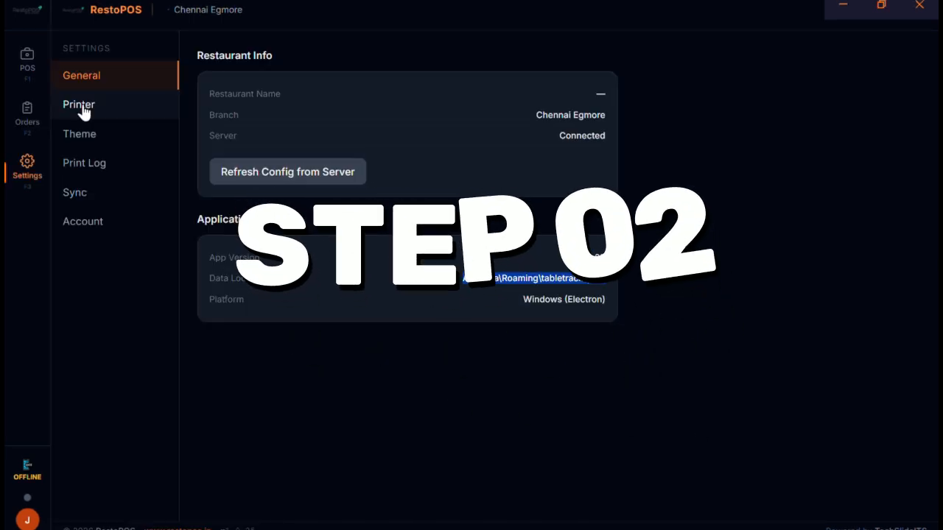
Set the print method to Direct TCP / USB and configure the billing printer as TVS-E RP3200 Lite over USB
click(79, 106)
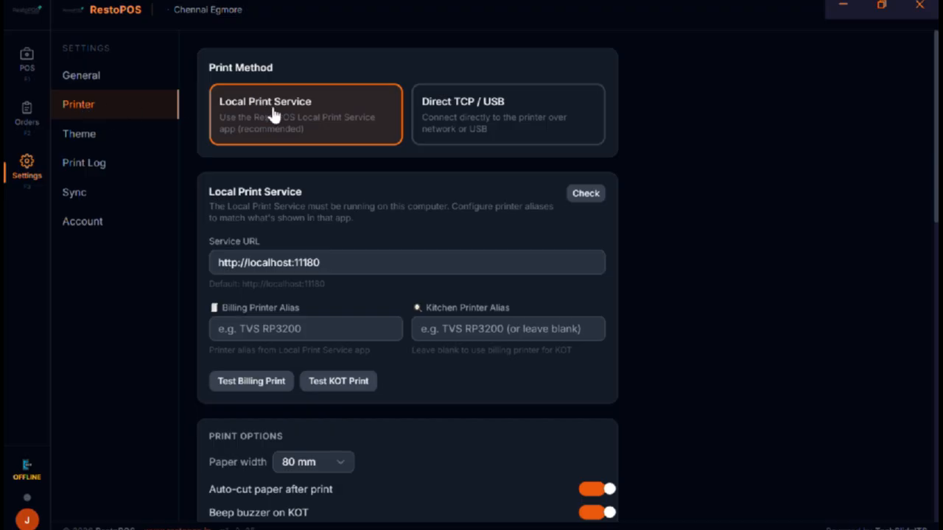
click(479, 131)
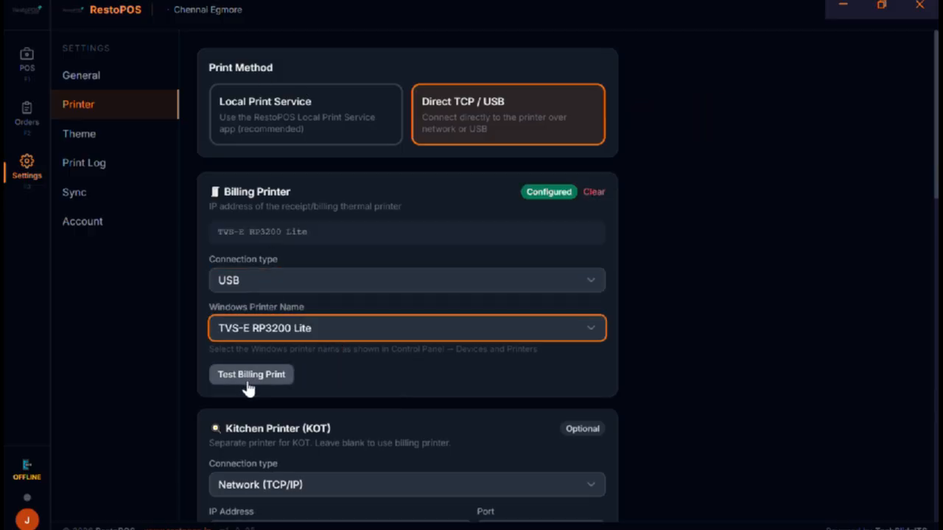
Configure the kitchen printer (KOT) with the USB connection type and TVSE RP3200 Lites as its Windows printer
scroll(249, 388, down, 1)
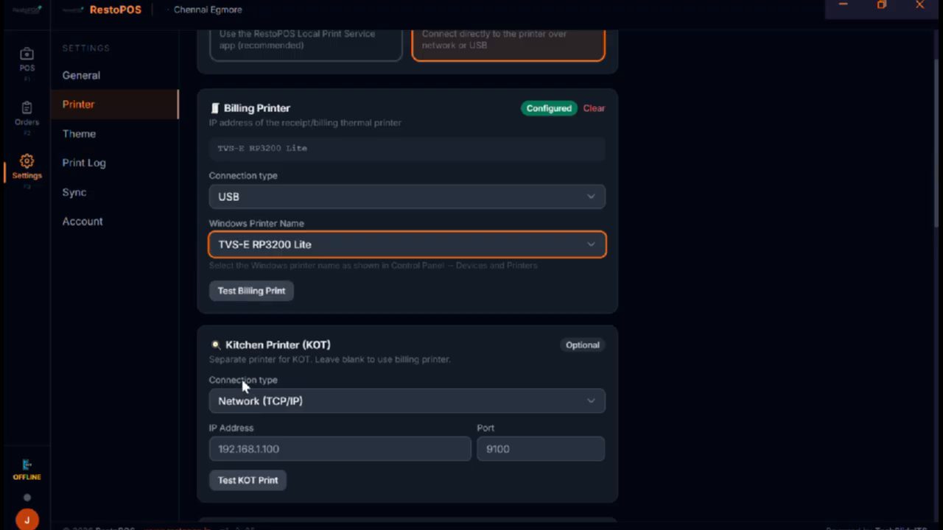
scroll(241, 376, down, 1)
click(246, 314)
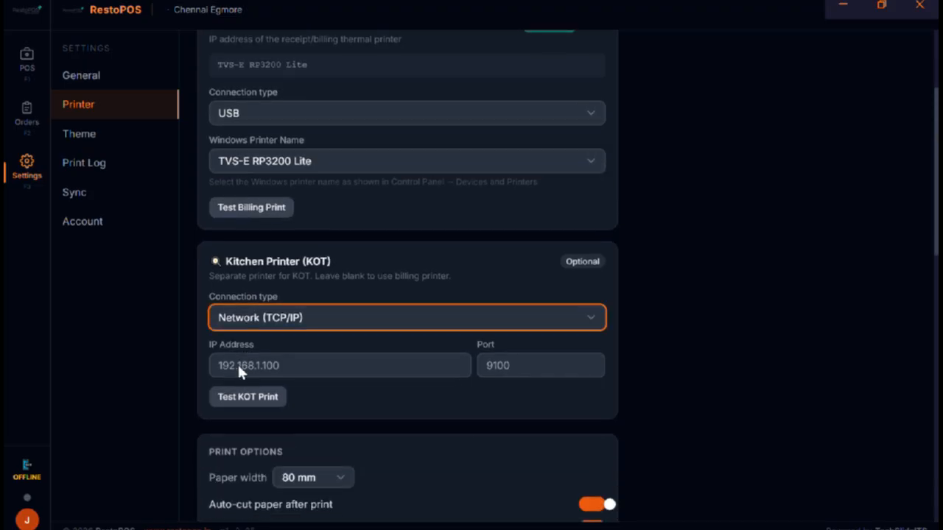
click(237, 362)
click(237, 364)
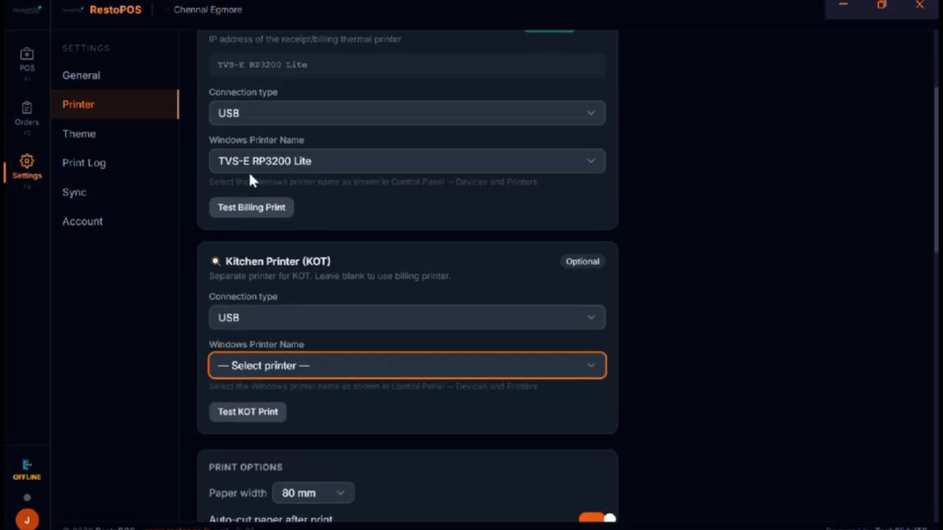
key(Down)
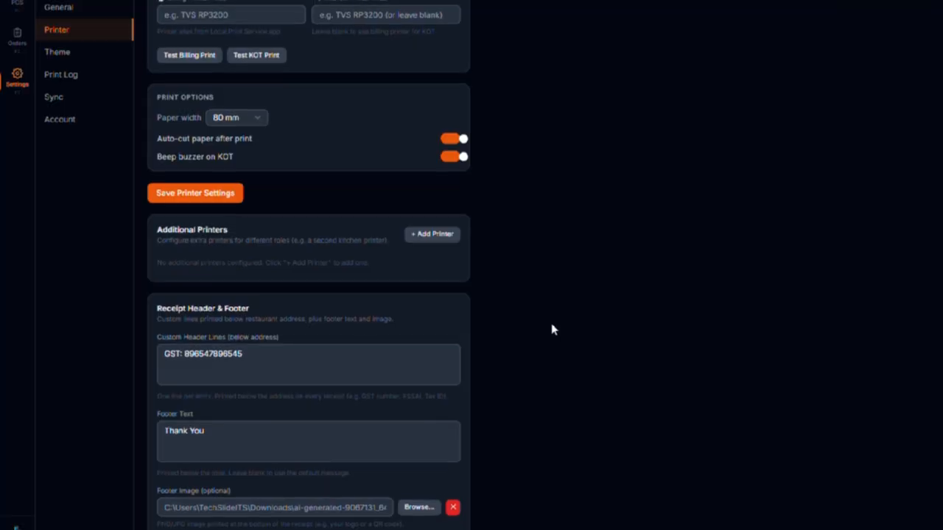
Add an additional Bill / Receipt printer named TVS PR3200 with the alias Kitchen 2 and save all printer settings
scroll(476, 402, up, 2)
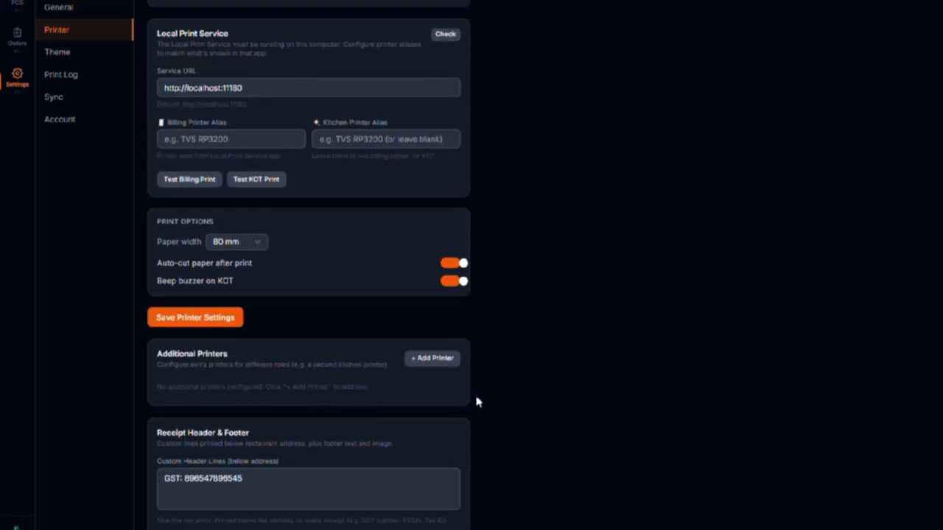
click(434, 359)
triple_click(214, 398)
text(TVS)
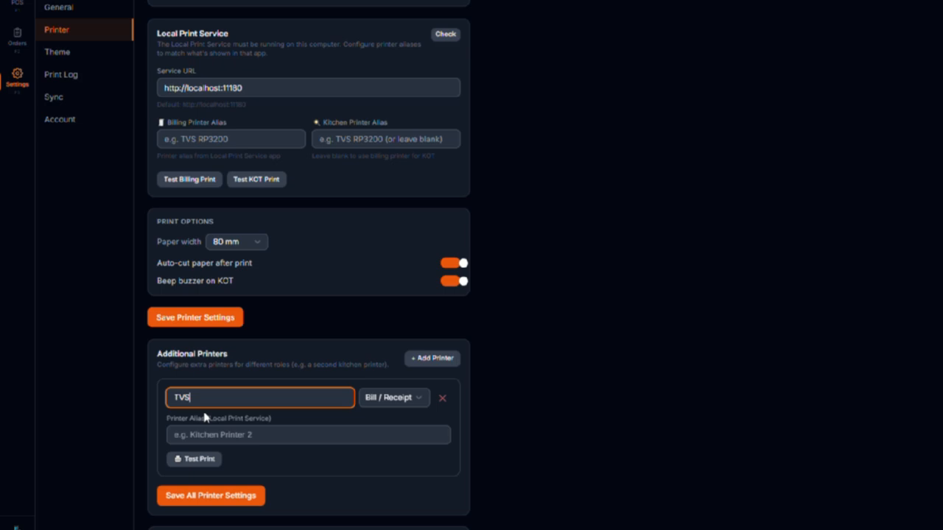
text( PR3200)
click(207, 435)
text(Kitchen 2)
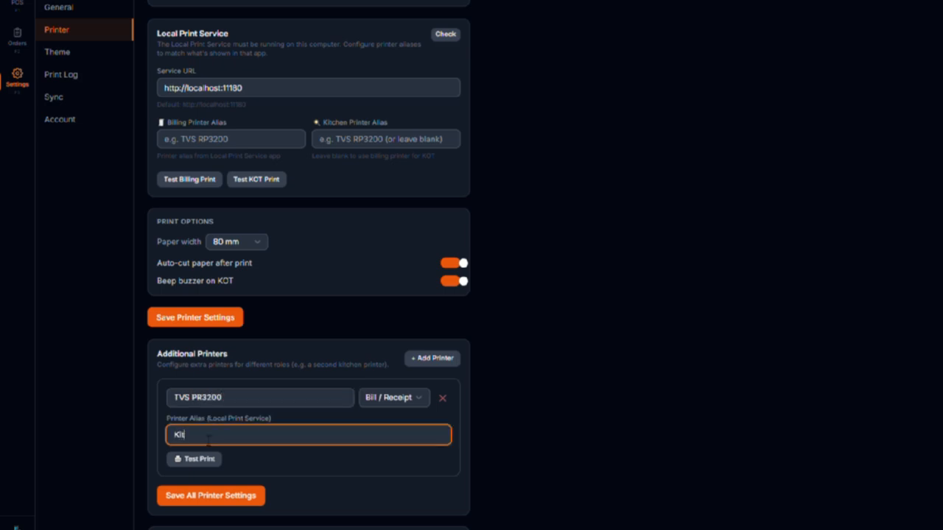
click(210, 497)
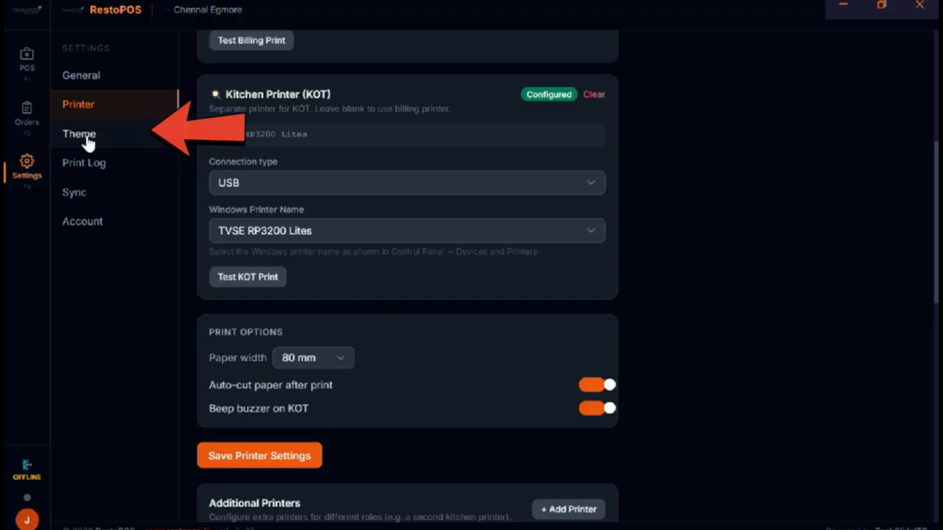
Try the Light Modern, Dark Pro and Compact Power theme modes in the theme settings
click(56, 52)
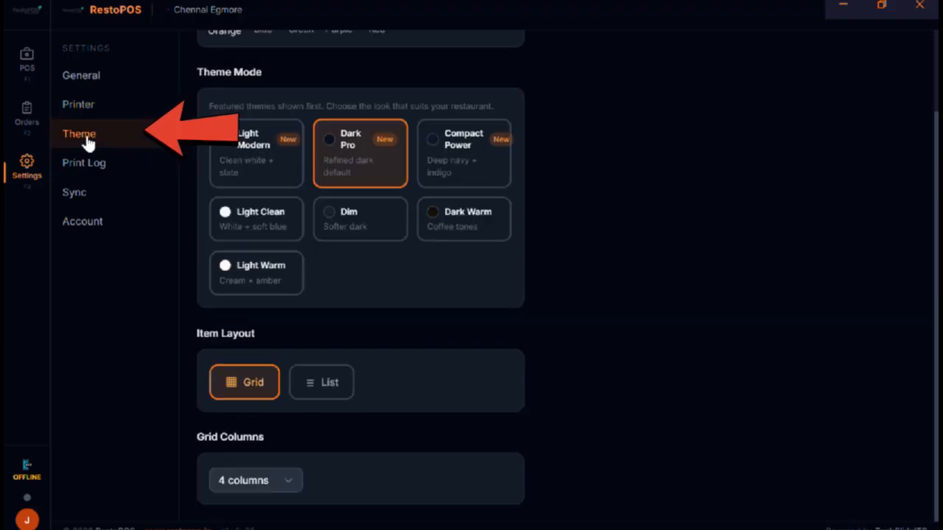
click(255, 166)
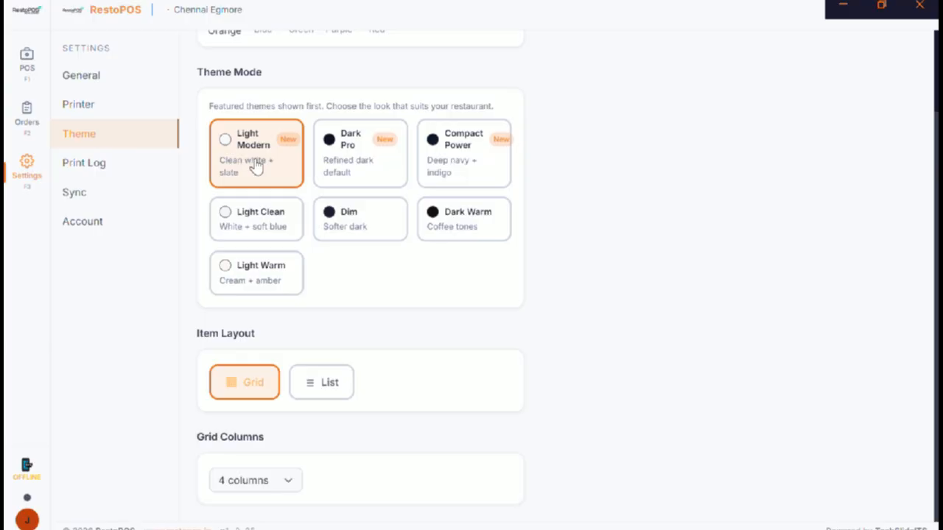
click(355, 164)
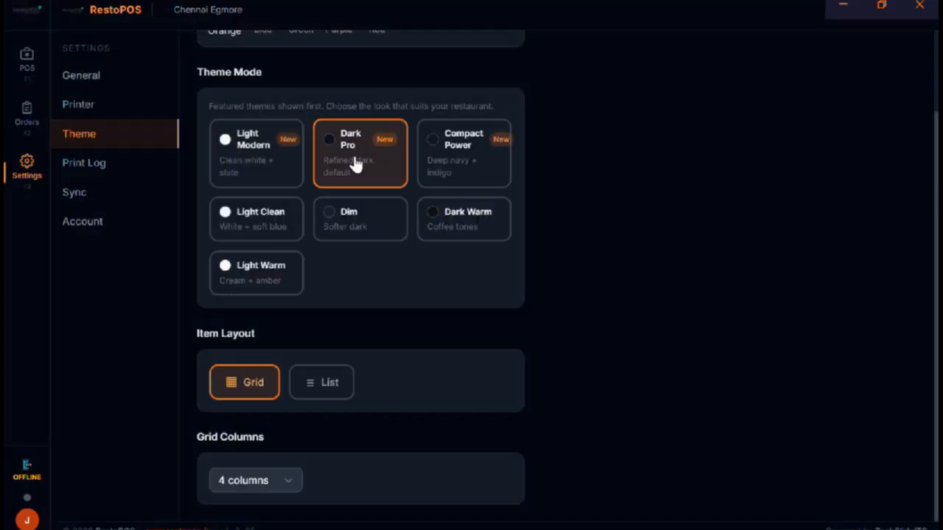
click(448, 164)
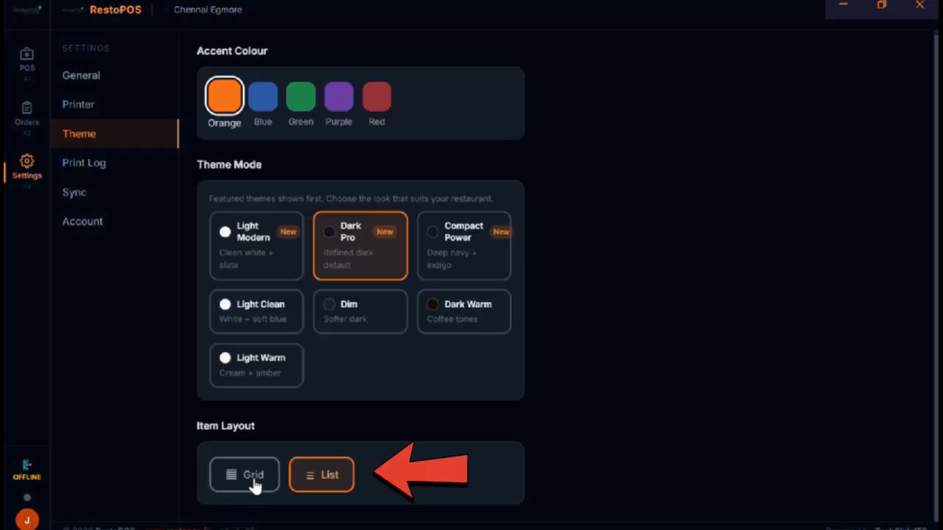
Switch the item layout between Grid and List, finishing with Grid
click(246, 483)
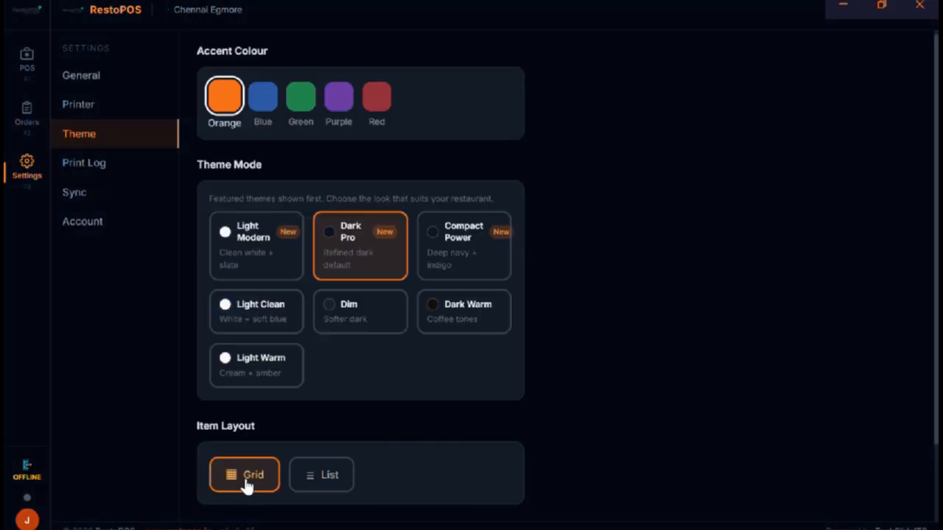
click(312, 479)
click(244, 486)
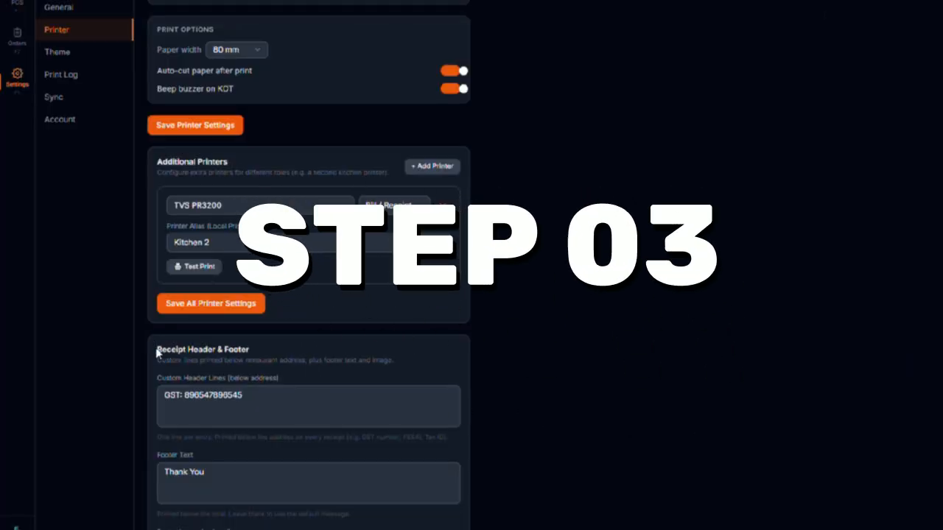
Add a line with the restaurant's FSSAI number below the GST line in the receipt's custom header
drag(156, 353, 250, 352)
drag(251, 402, 187, 400)
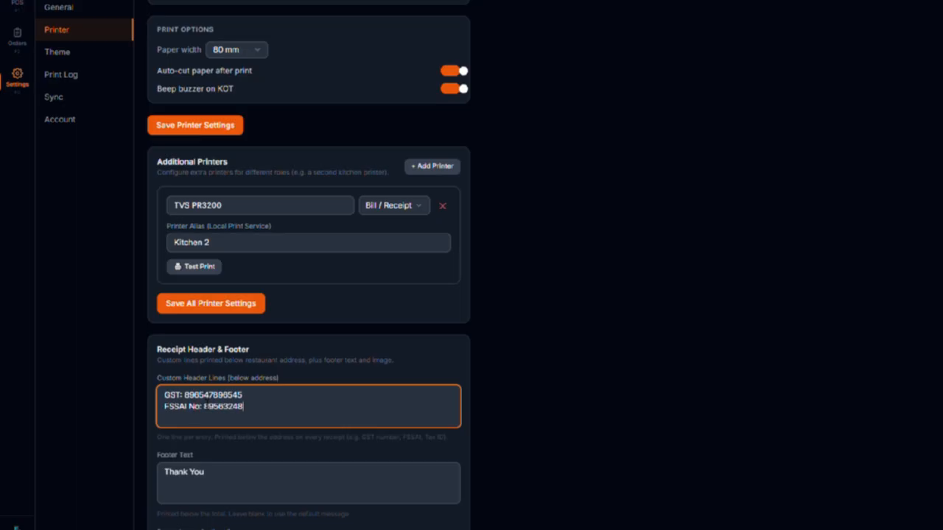
scroll(235, 495, down, 1)
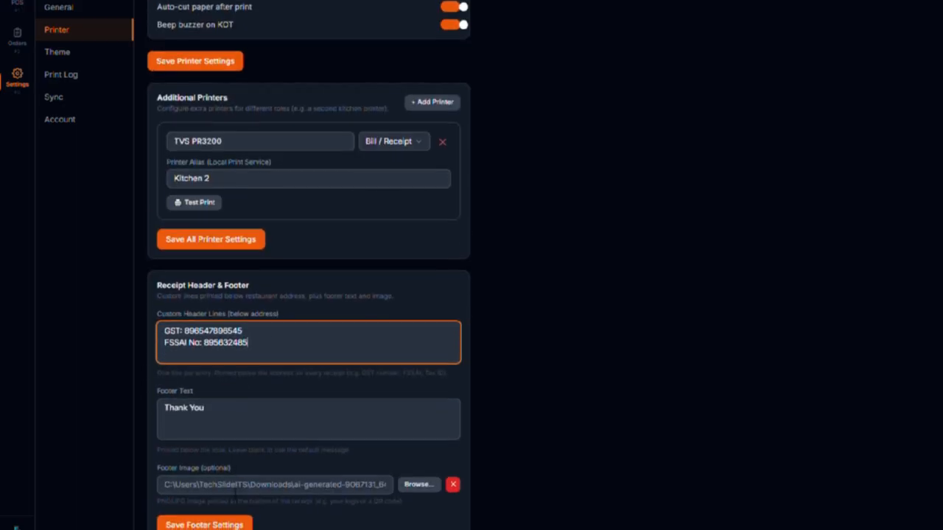
Select the receipt's footer text and browse for an optional footer image
drag(156, 395, 179, 414)
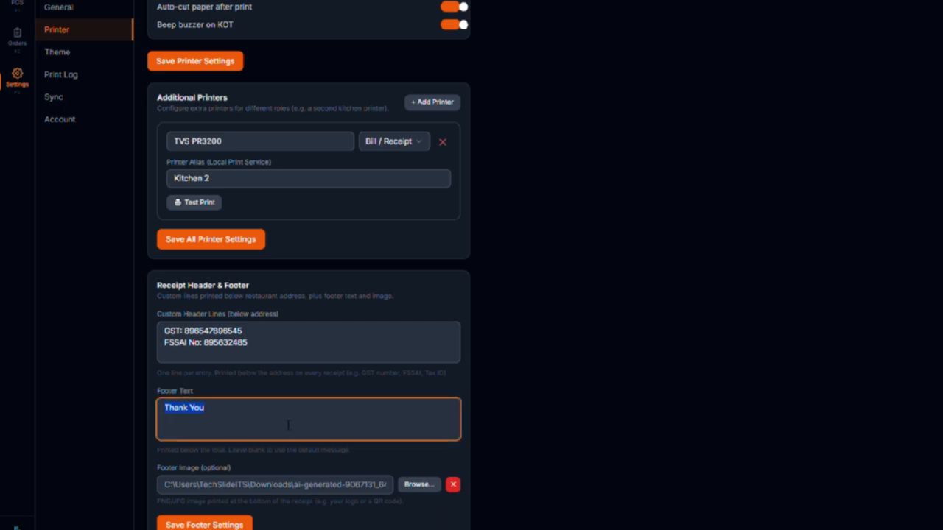
scroll(288, 425, down, 1)
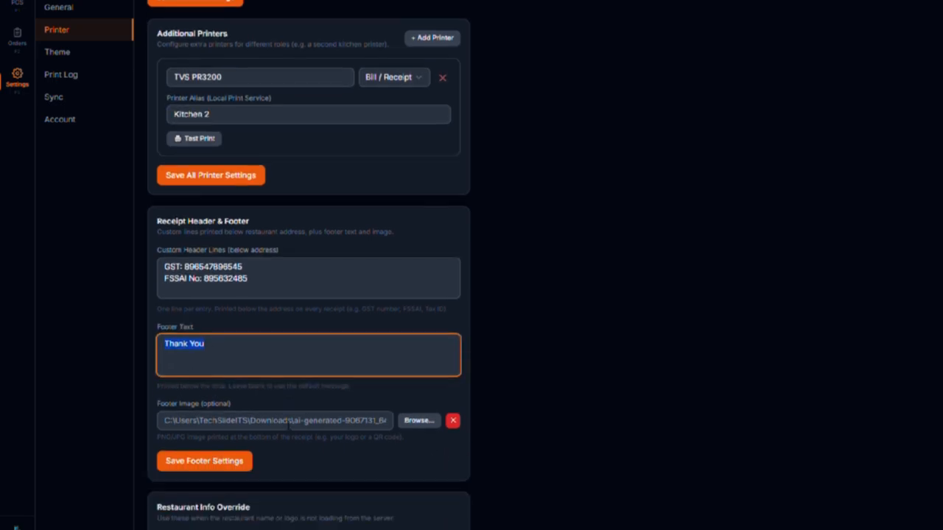
click(419, 423)
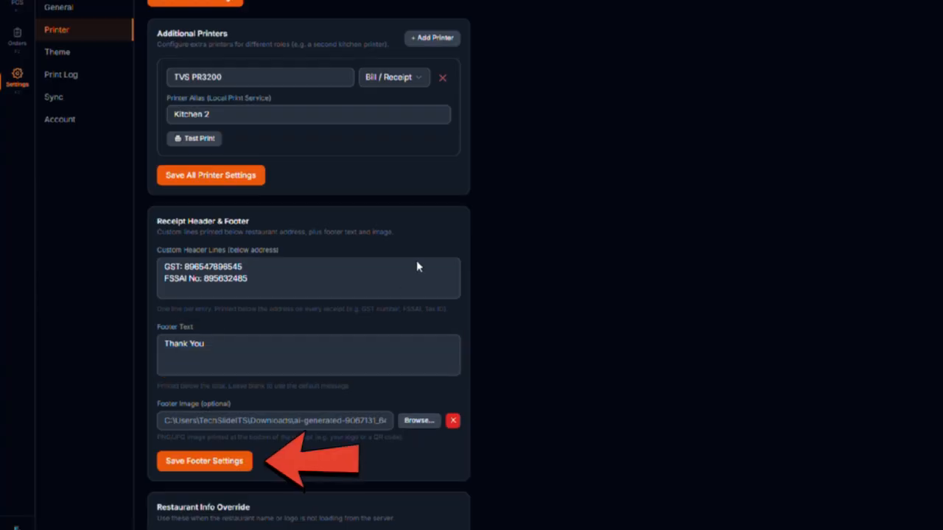
drag(156, 405, 223, 411)
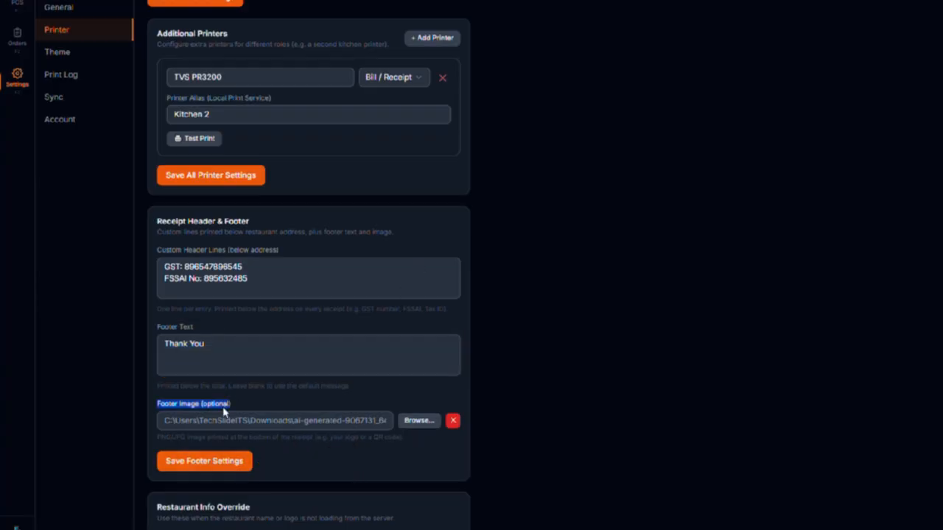
Go through the restaurant name in the Restaurant Info Override section and browse for a local restaurant logo file
scroll(223, 411, down, 1)
click(155, 416)
drag(155, 416, 251, 410)
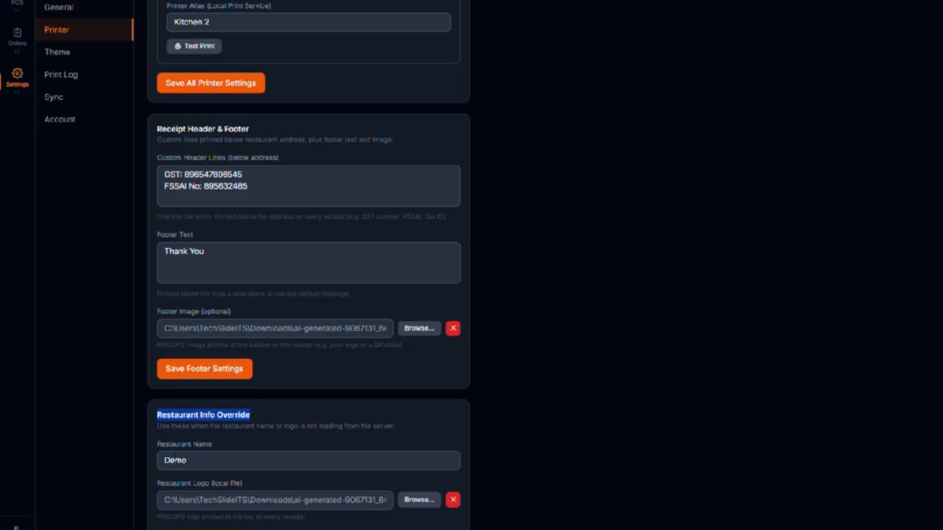
drag(157, 444, 211, 443)
click(194, 464)
drag(162, 484, 246, 482)
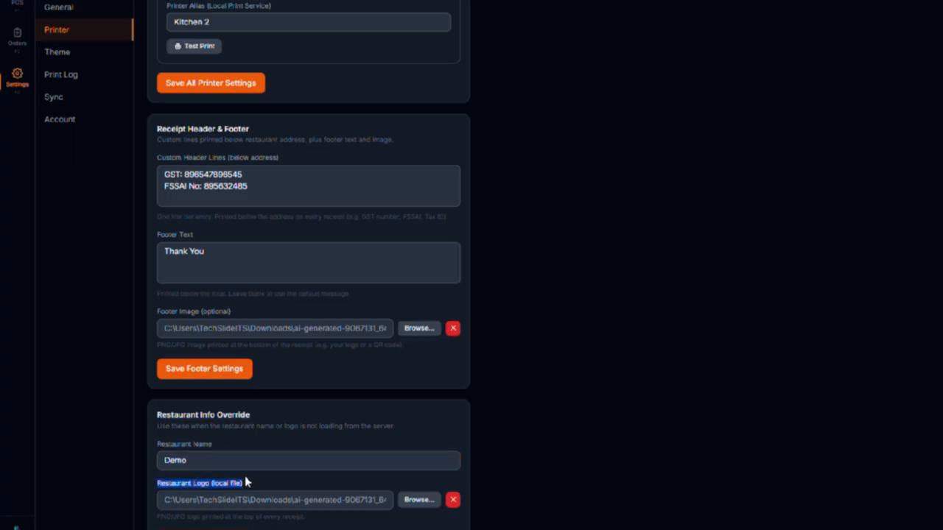
click(324, 500)
click(420, 505)
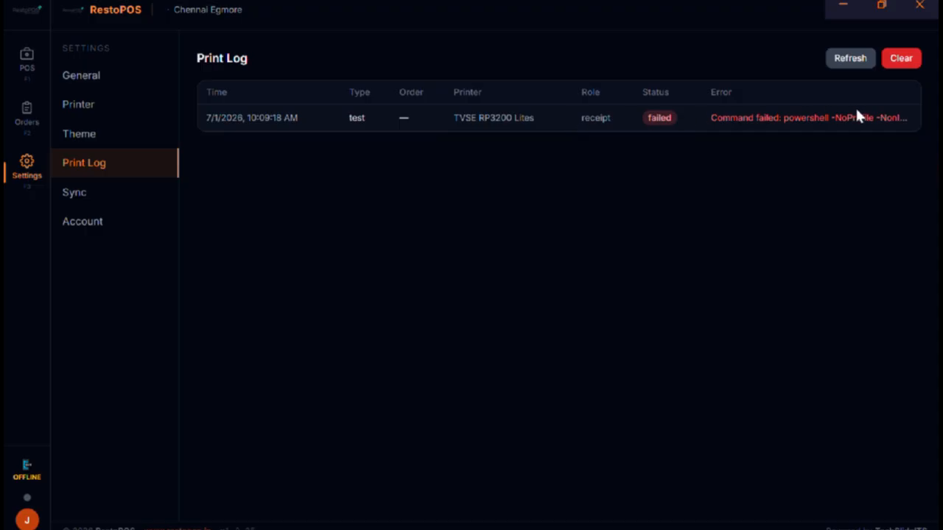
Set the auto-sync interval for pending orders to 5 min in the sync settings
click(78, 197)
drag(77, 197, 286, 236)
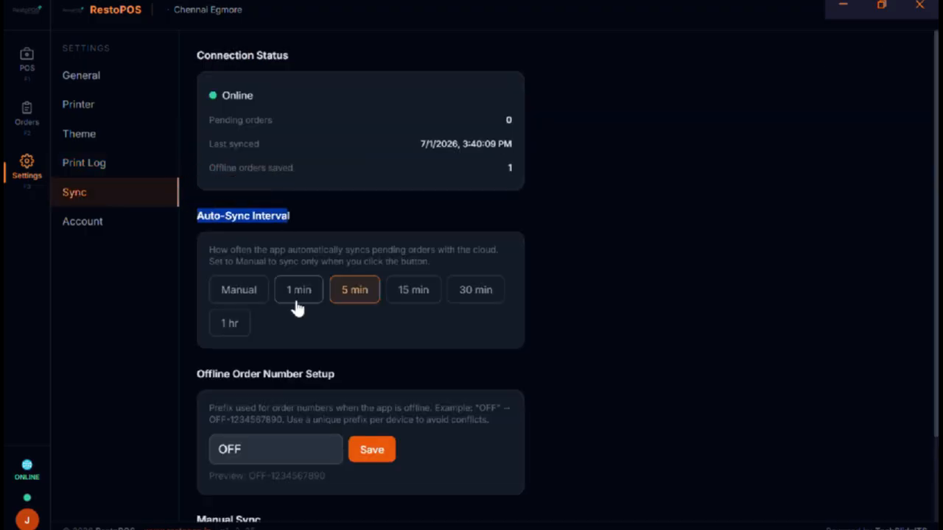
click(359, 301)
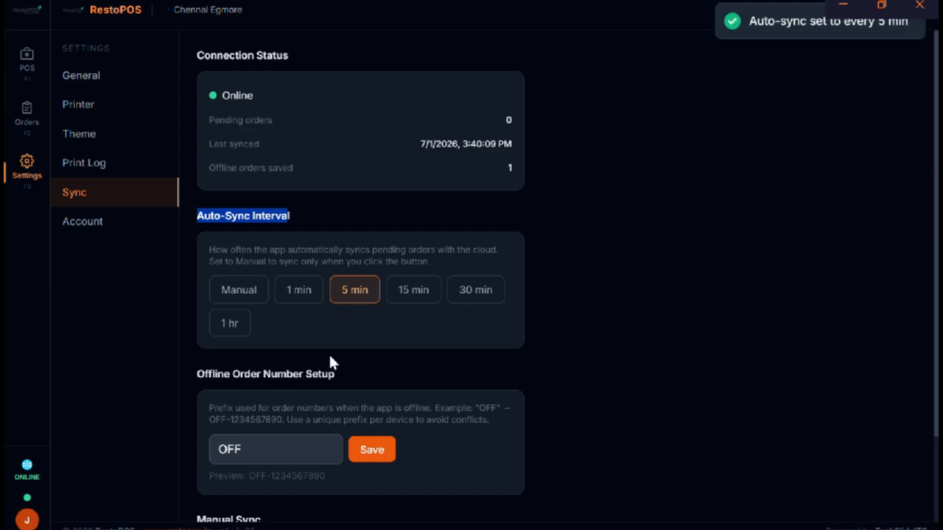
Set the prefix in the Offline Order Number Setup section to OFF-001 and save it
scroll(379, 461, down, 2)
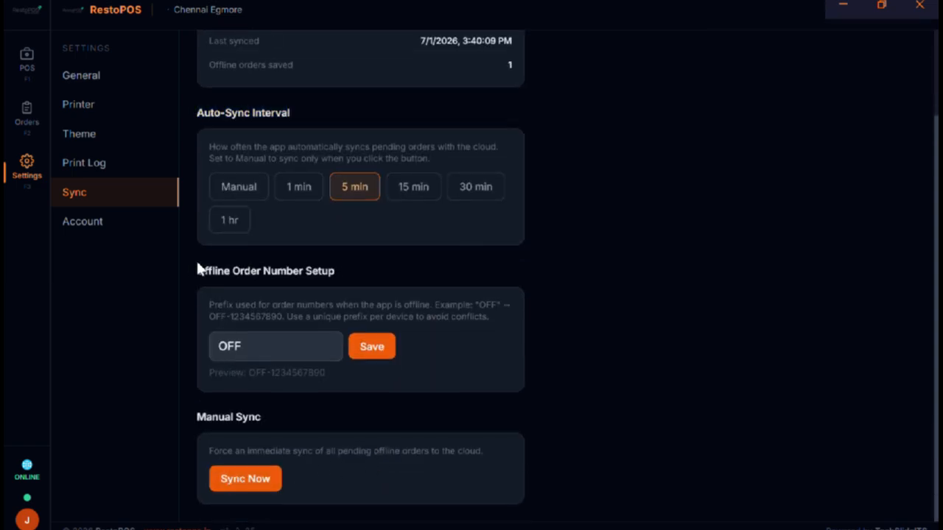
drag(197, 270, 335, 271)
click(374, 349)
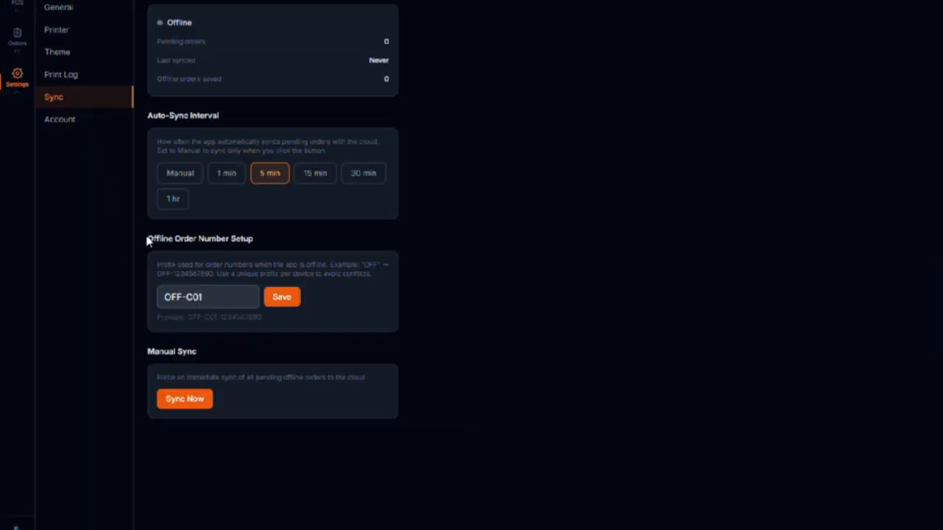
drag(147, 239, 221, 239)
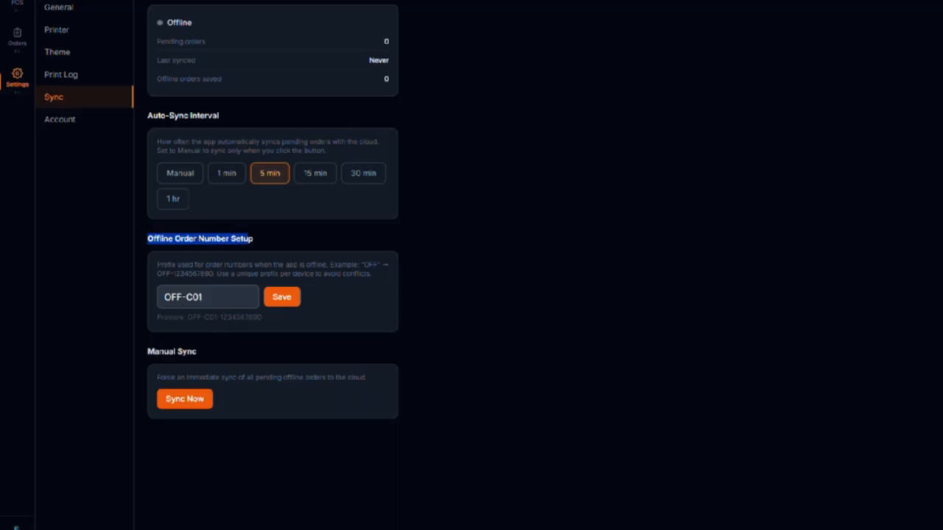
click(200, 299)
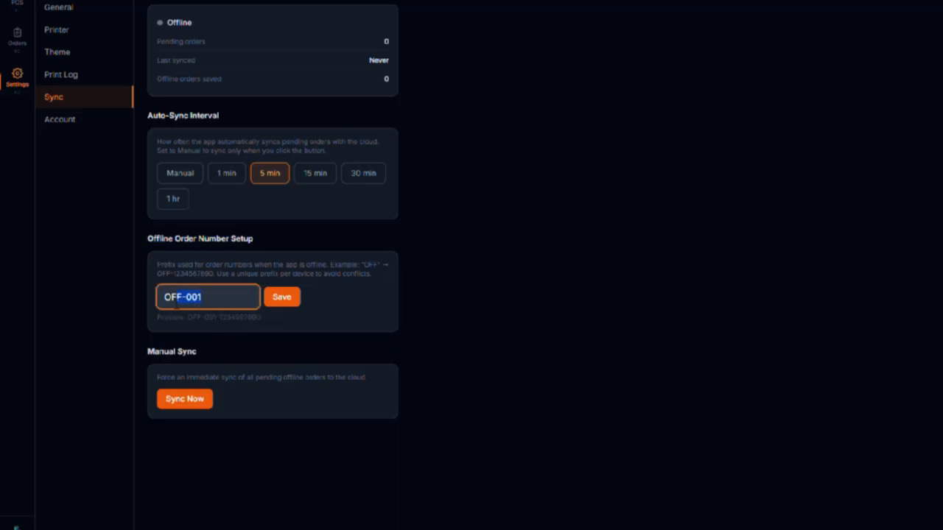
click(287, 303)
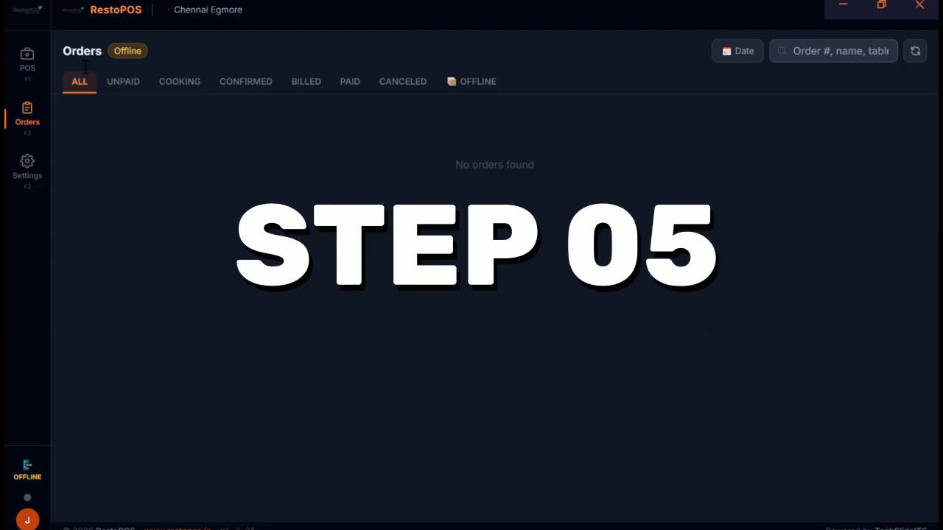
Search the POS items for "pa" and add one Parotta to the delivery cart
click(32, 64)
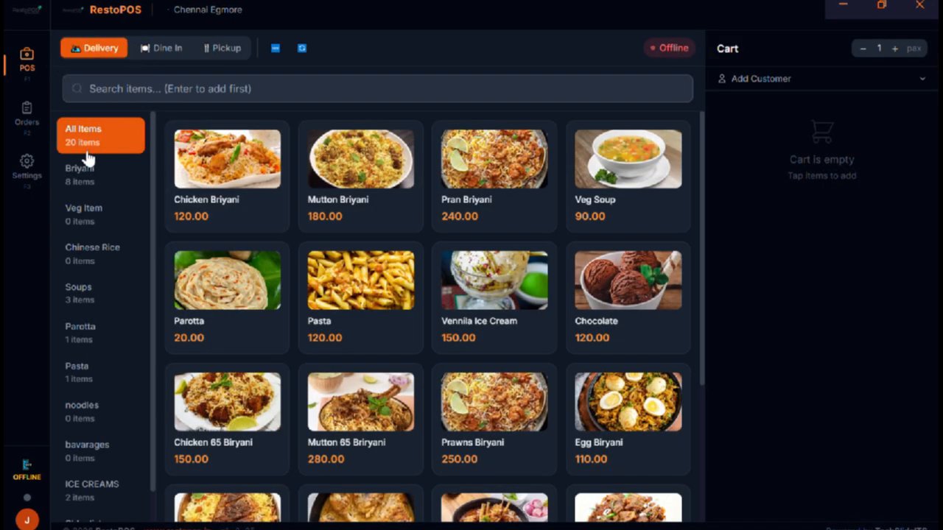
click(114, 97)
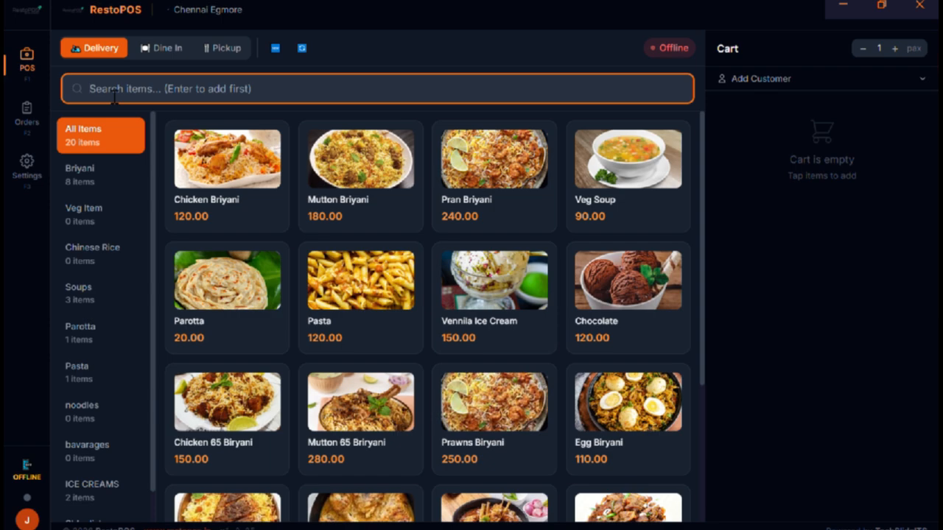
text(pa)
click(225, 193)
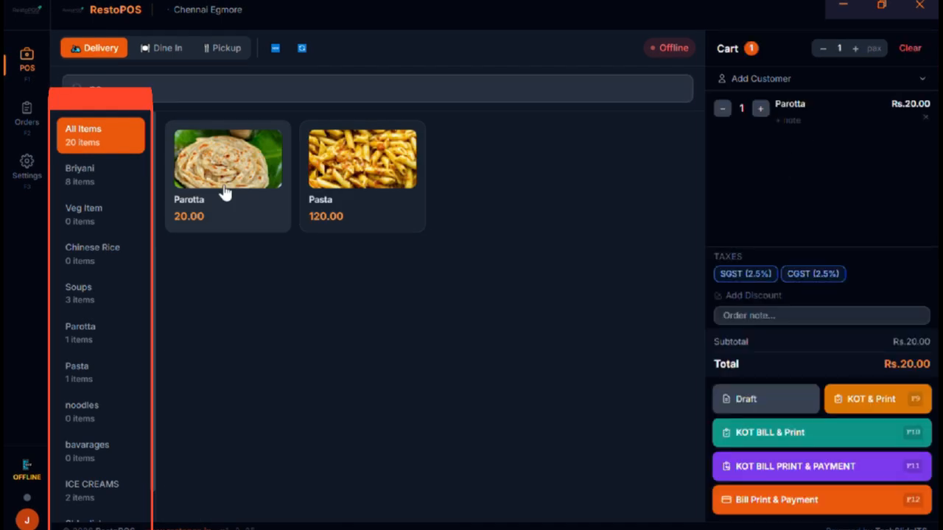
click(721, 477)
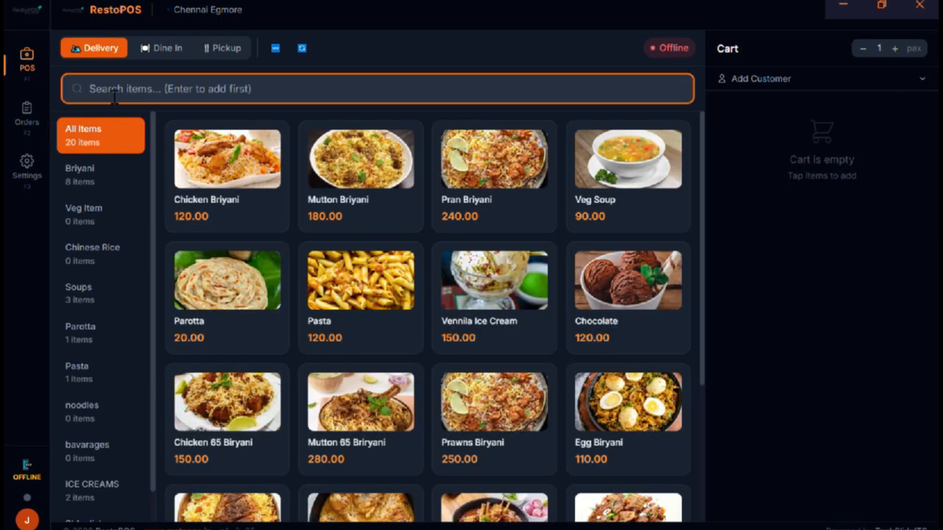
text(pa)
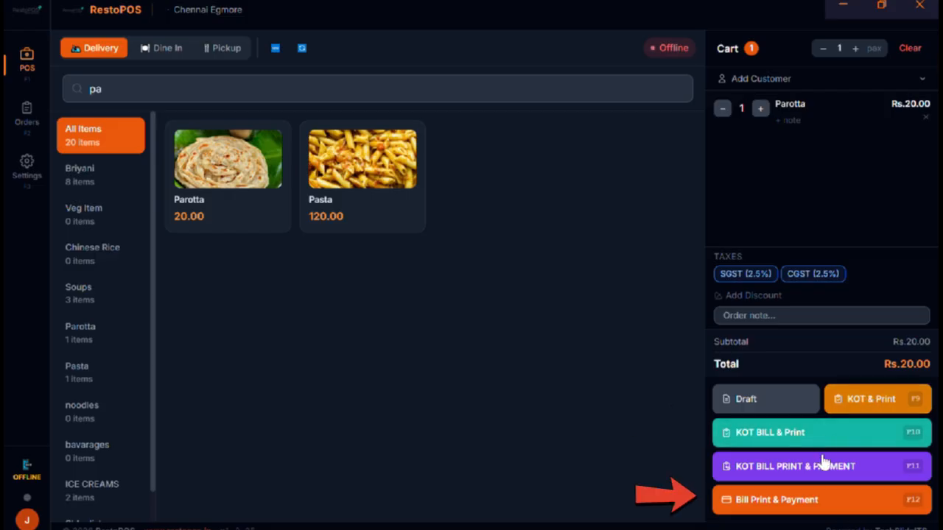
Bill the Parotta order with print and payment, entering 1000 as the cash tendered, and complete the payment
click(823, 505)
text(1000)
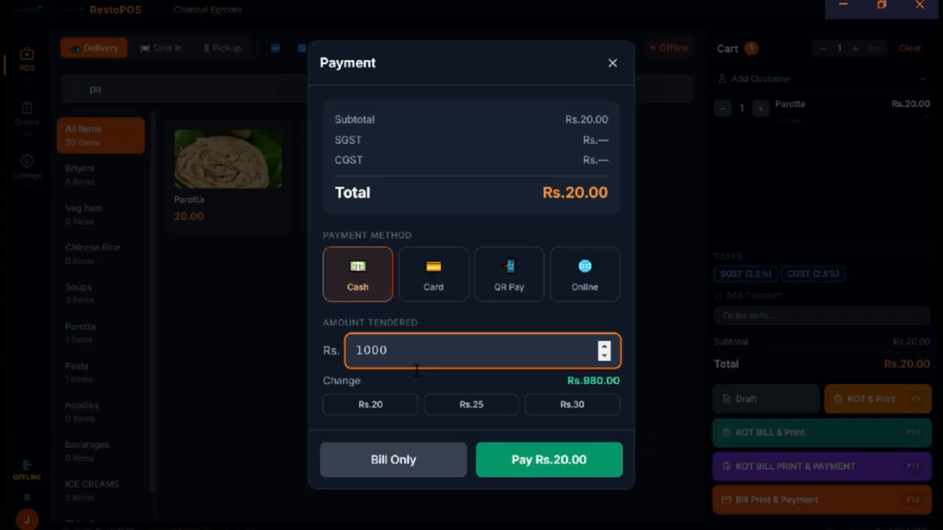
click(543, 470)
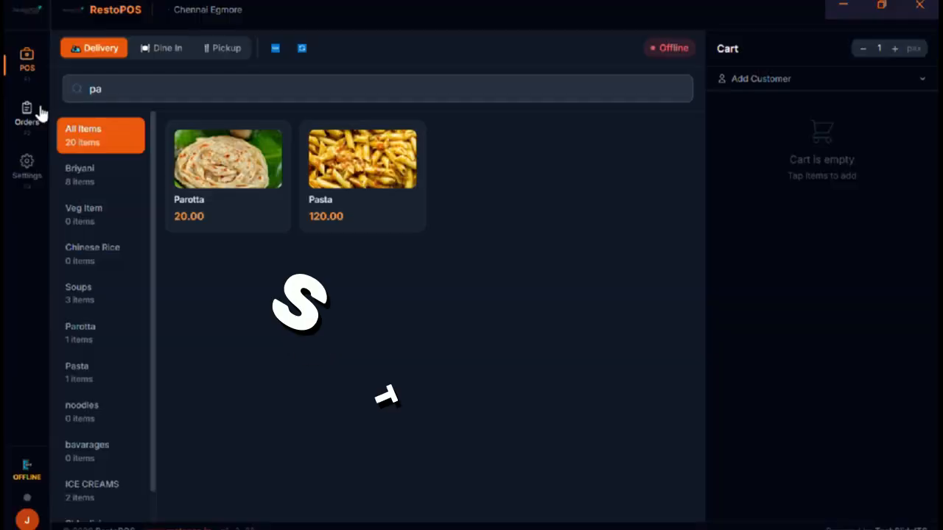
Review the orders list through the Unpaid, Cooking, Confirmed, Billed, Paid, Canceled and Offline status filters
click(30, 112)
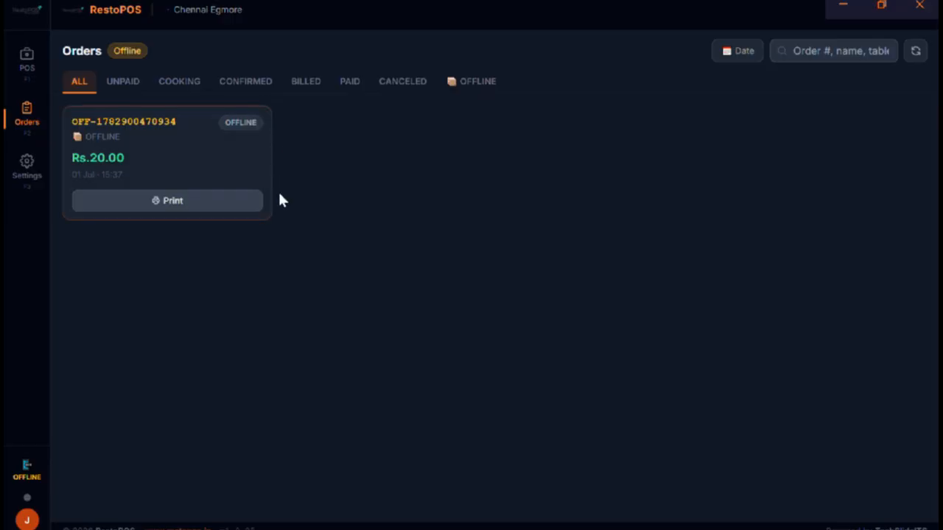
click(123, 83)
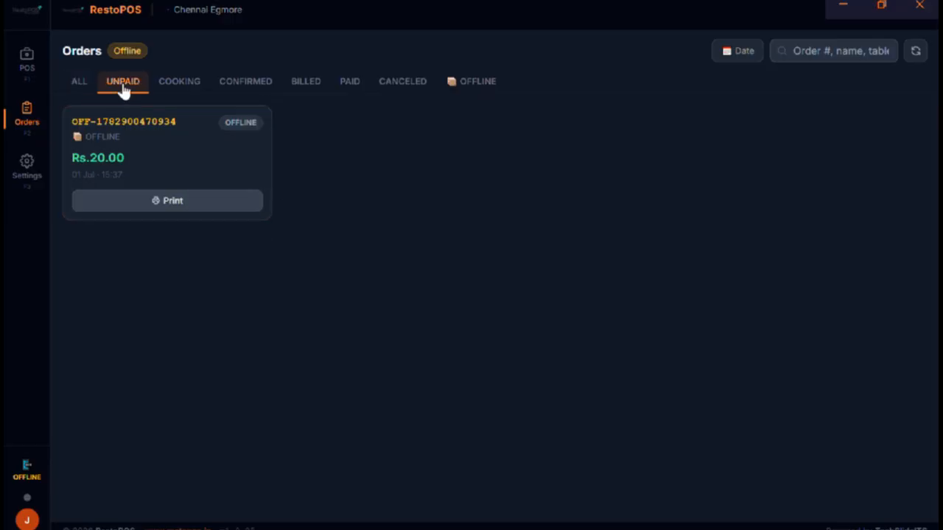
click(192, 88)
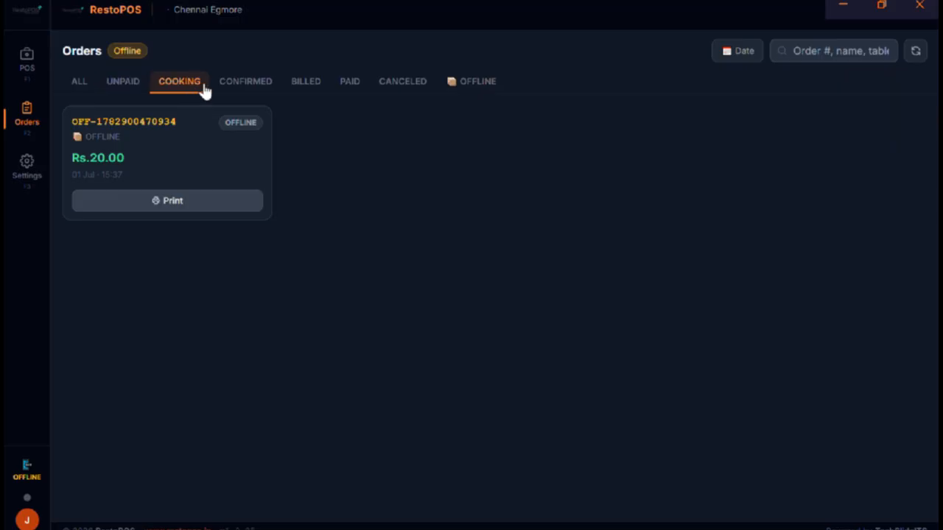
click(236, 87)
click(322, 87)
click(354, 87)
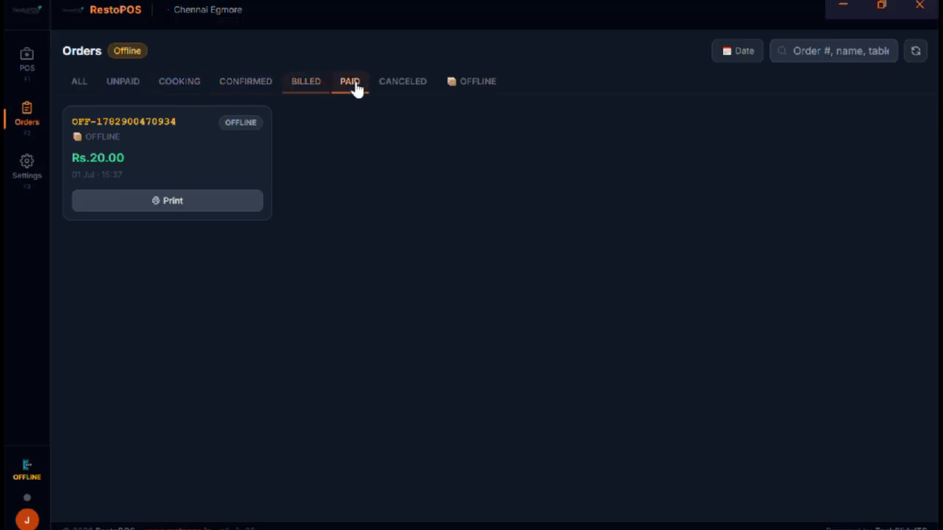
click(433, 89)
click(464, 87)
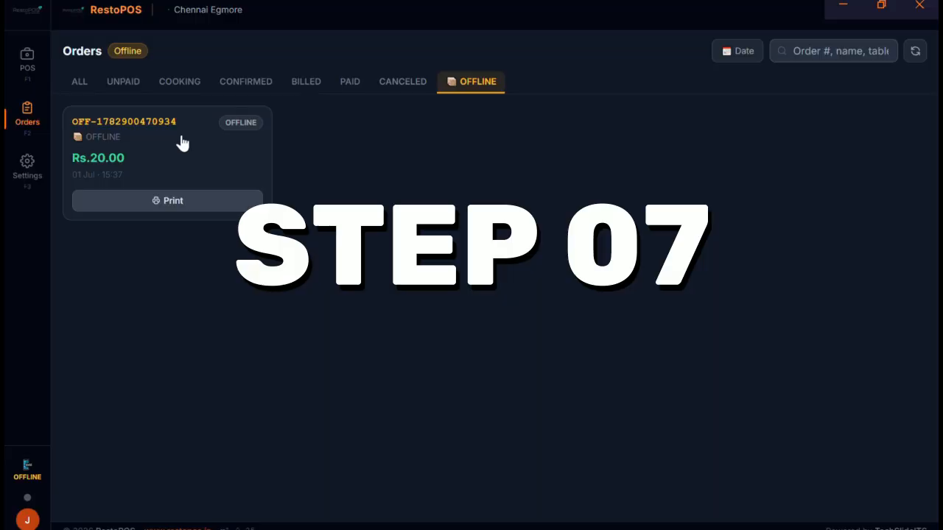
Check the app version and data location in the general settings
click(29, 168)
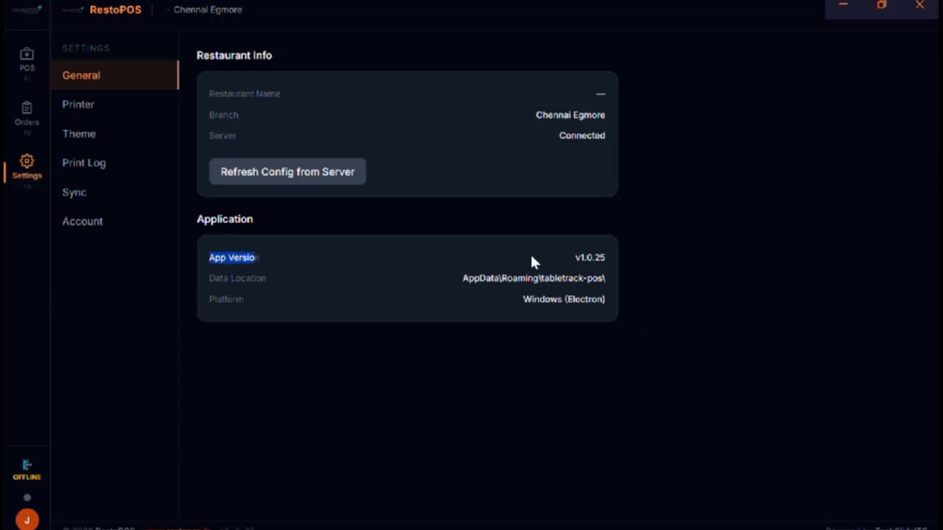
drag(574, 258, 607, 258)
drag(449, 282, 621, 282)
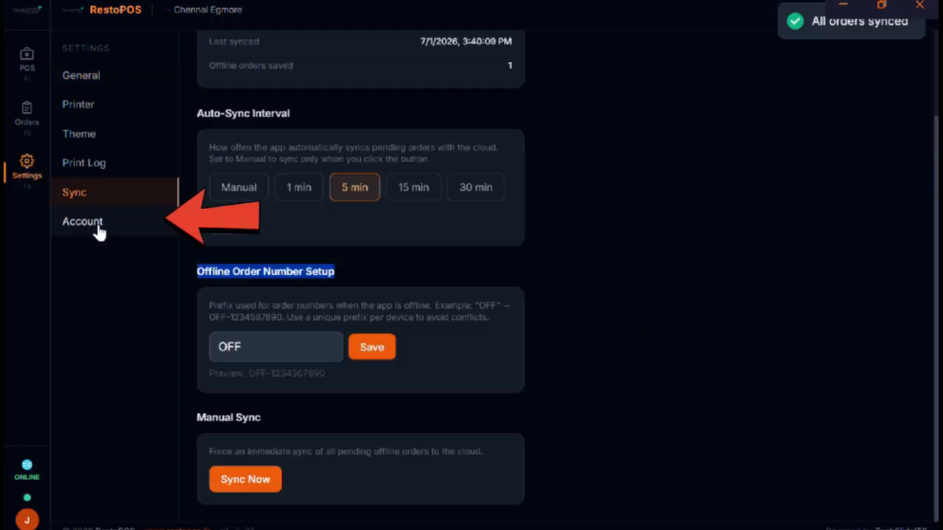
Check the restaurant and branch entries in the account settings
click(99, 230)
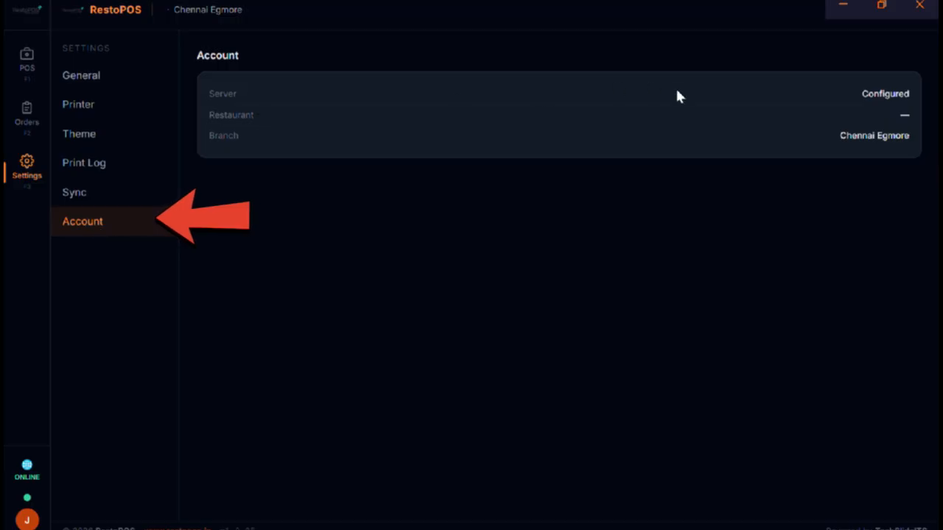
double_click(229, 115)
double_click(213, 137)
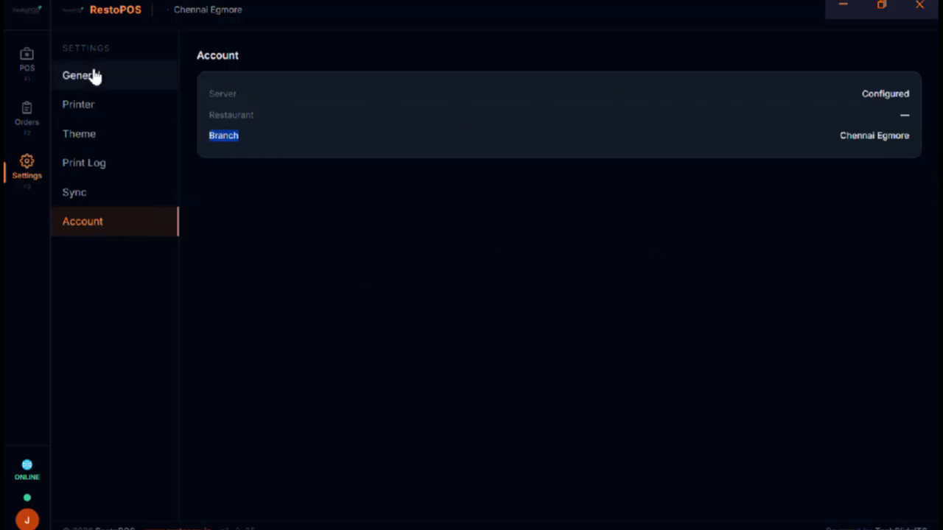
Return to the POS item screen and switch the order type to Dine In, then to Pickup
click(29, 59)
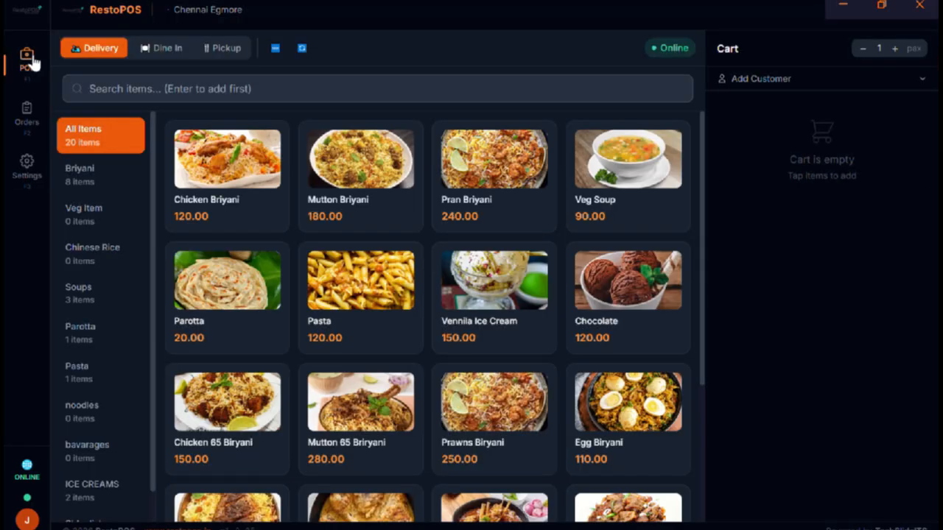
click(170, 53)
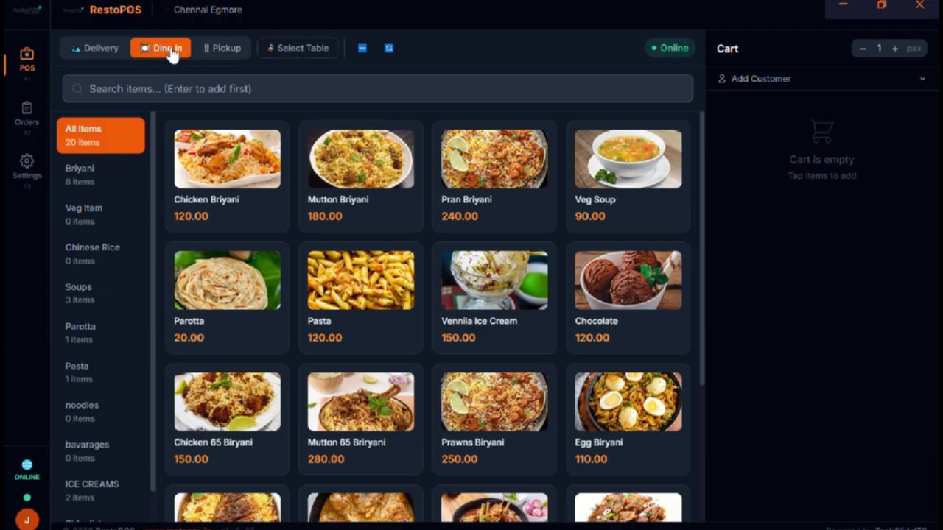
click(236, 57)
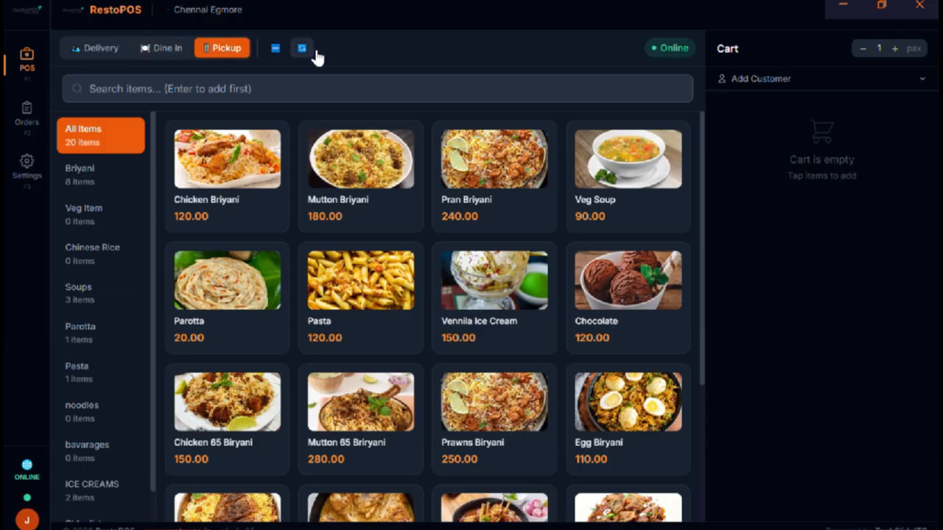